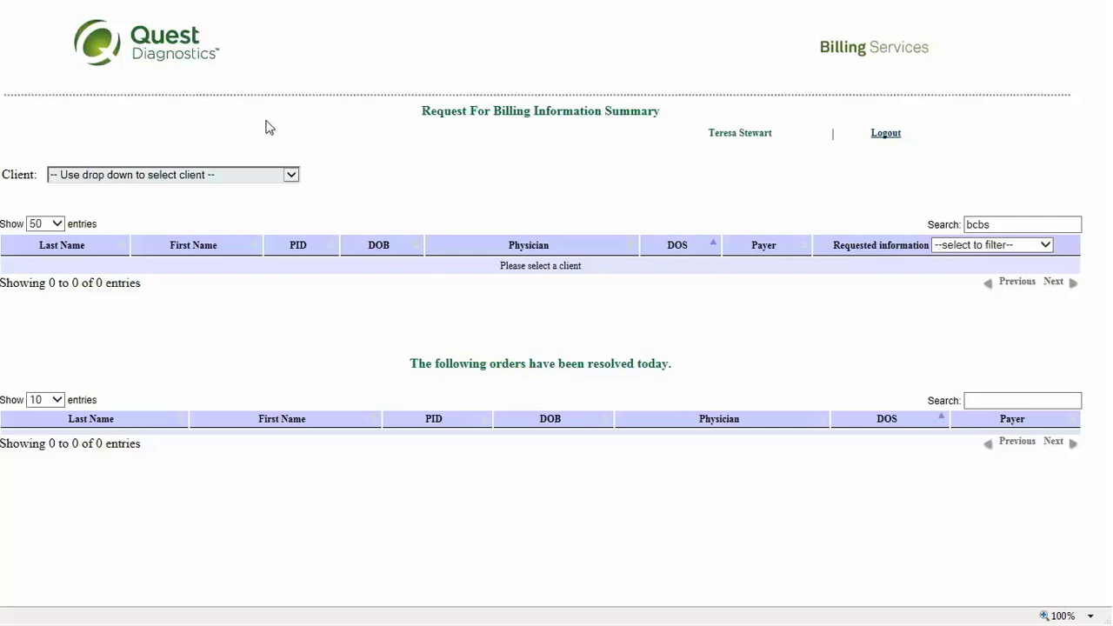
# Select the Practice Demo Org client and filter its billing requests by Patient Demographics
pyautogui.click(288, 178)
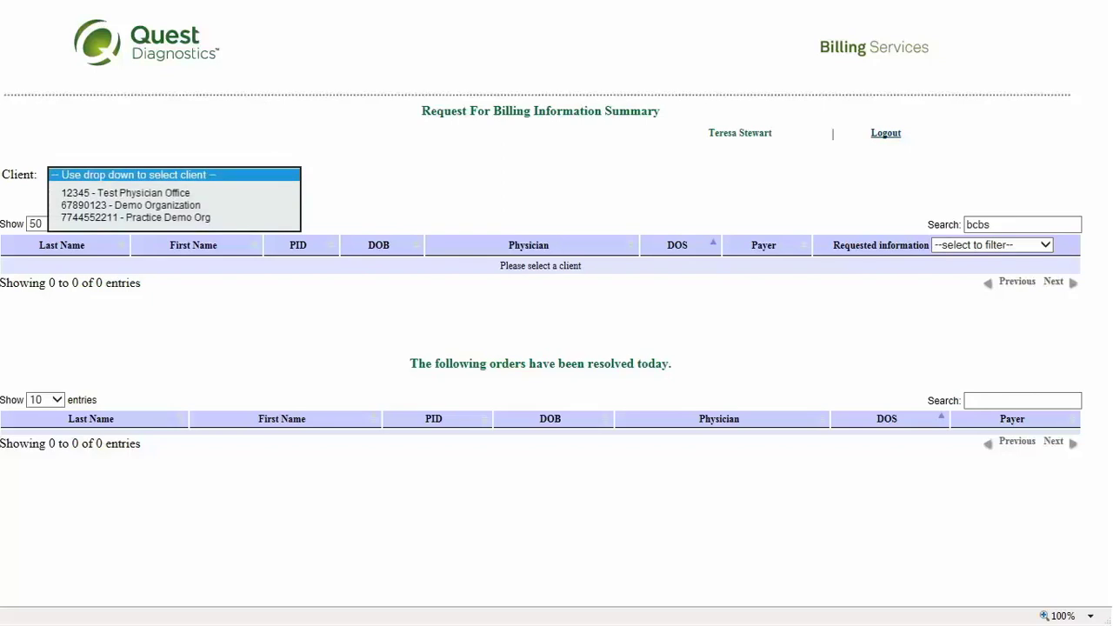
pyautogui.click(284, 222)
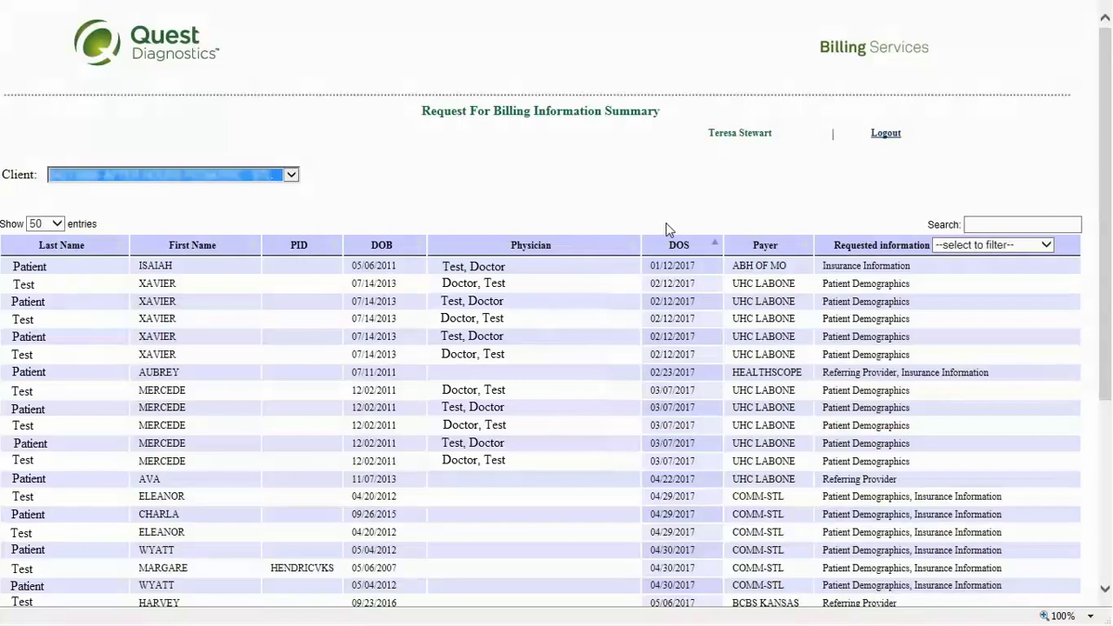
pyautogui.click(701, 248)
pyautogui.click(1037, 247)
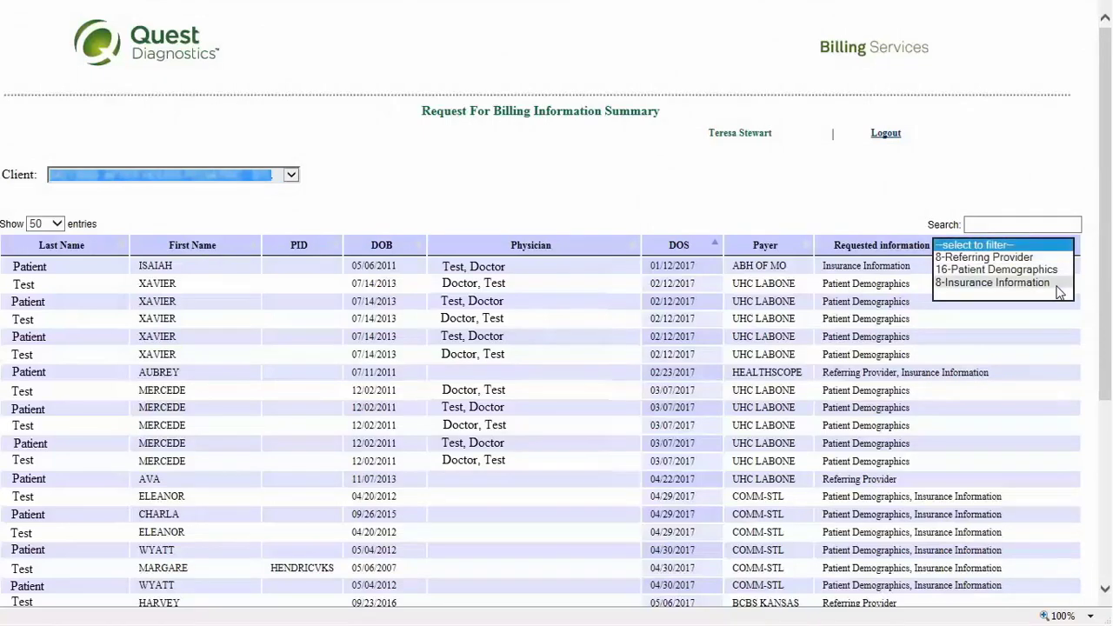
pyautogui.click(1055, 271)
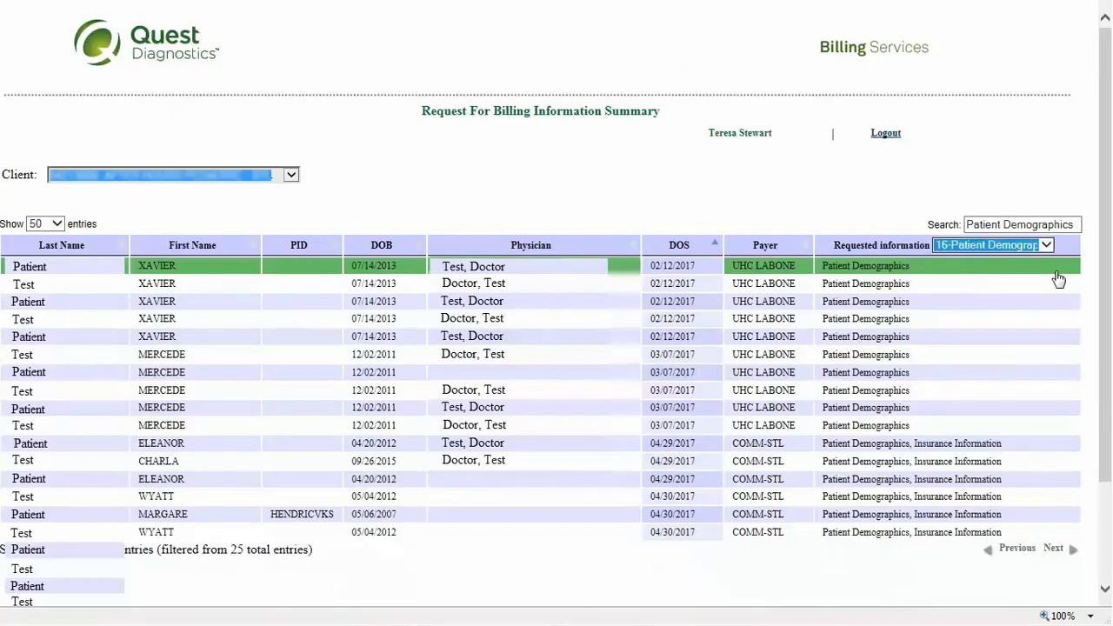
# Replace the Patient Demographics search with bcbs and open the BCBS KANSAS order dated 05/06/2017
pyautogui.click(1060, 226)
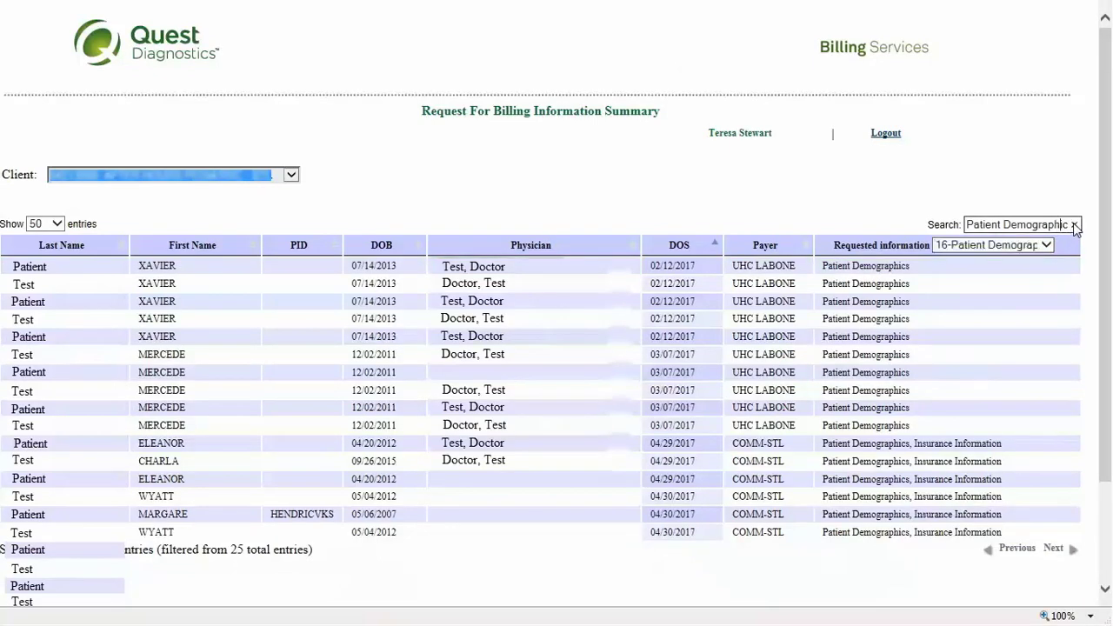
pyautogui.click(1075, 225)
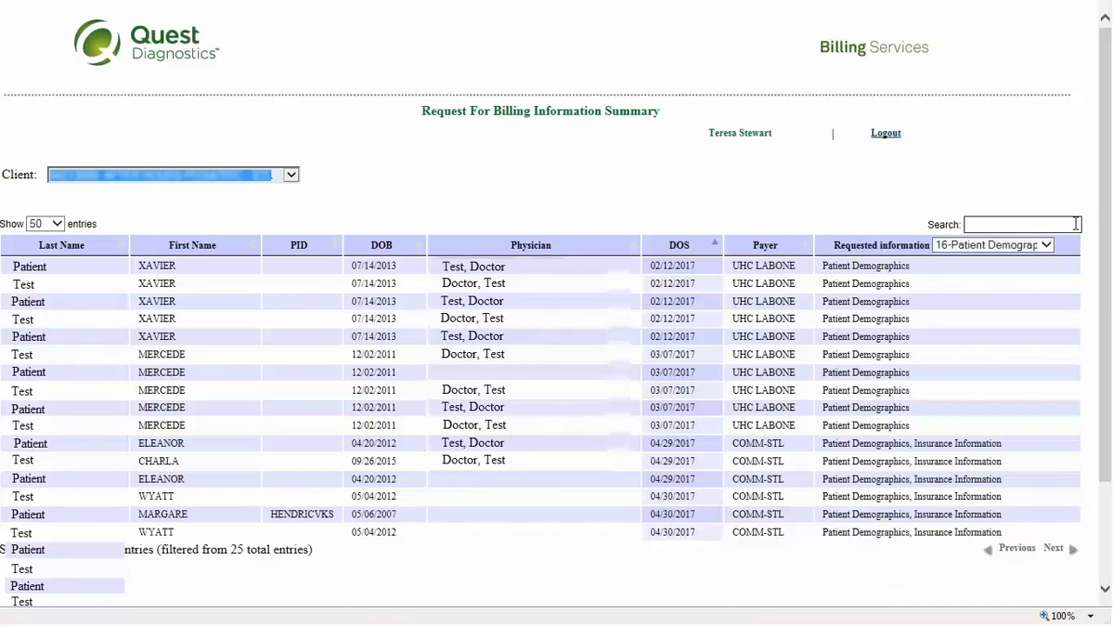
pyautogui.write('bcbs')
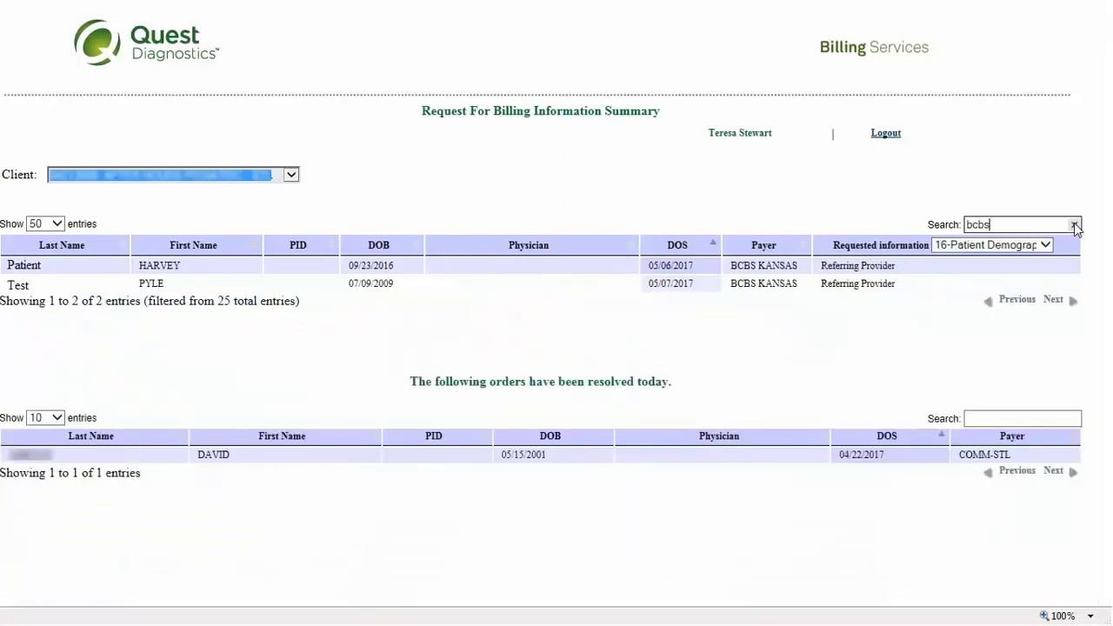
pyautogui.click(738, 268)
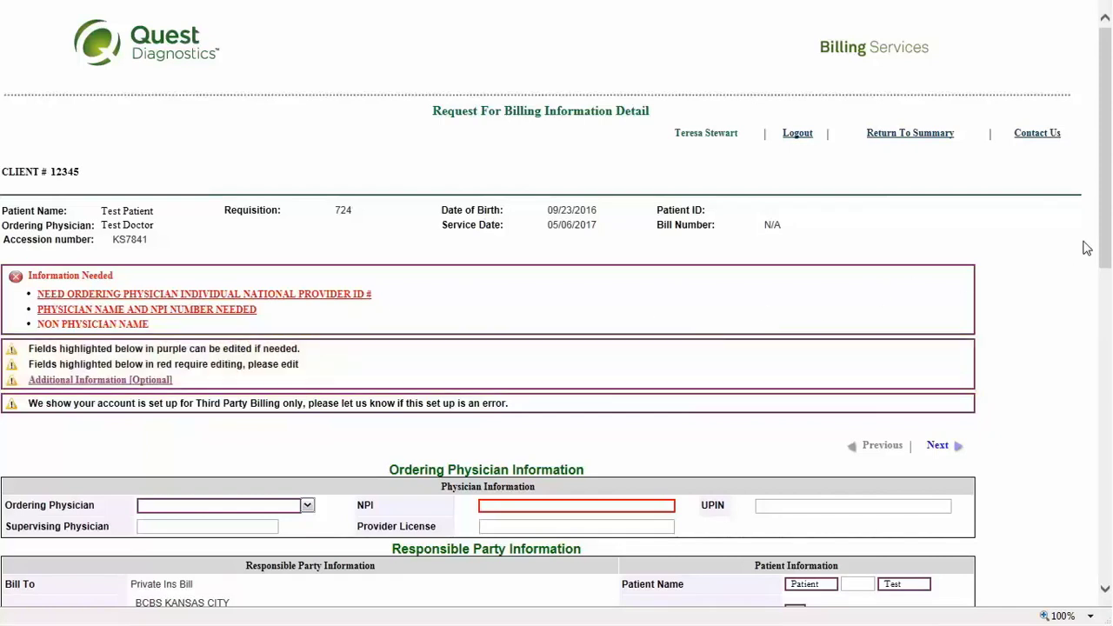
# Set the order's ordering physician to the listed test doctor
pyautogui.scroll(-5, 1111, 233)
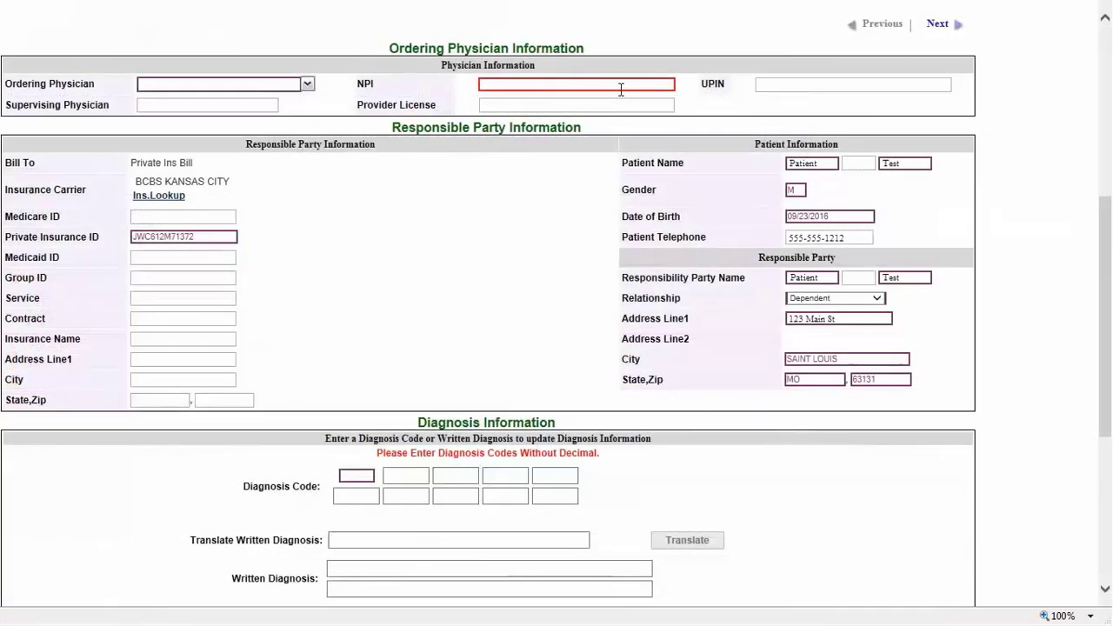
pyautogui.click(308, 83)
pyautogui.click(209, 116)
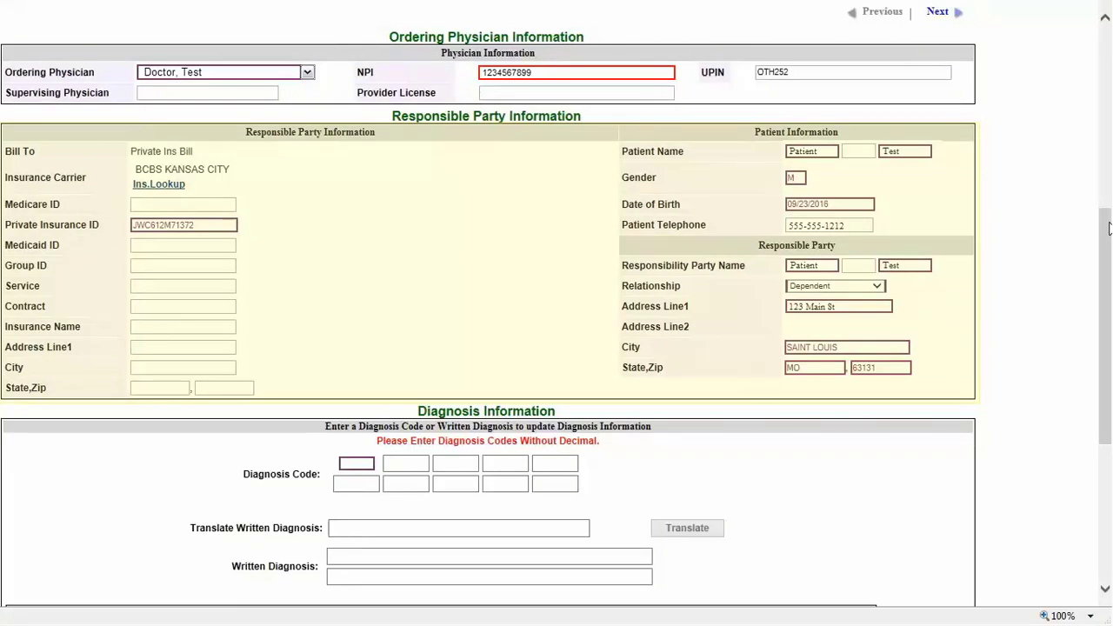
# Examine the order's diagnosis and service sections and the available Additional Notes options
pyautogui.moveTo(1109, 228); pyautogui.dragTo(1109, 228)
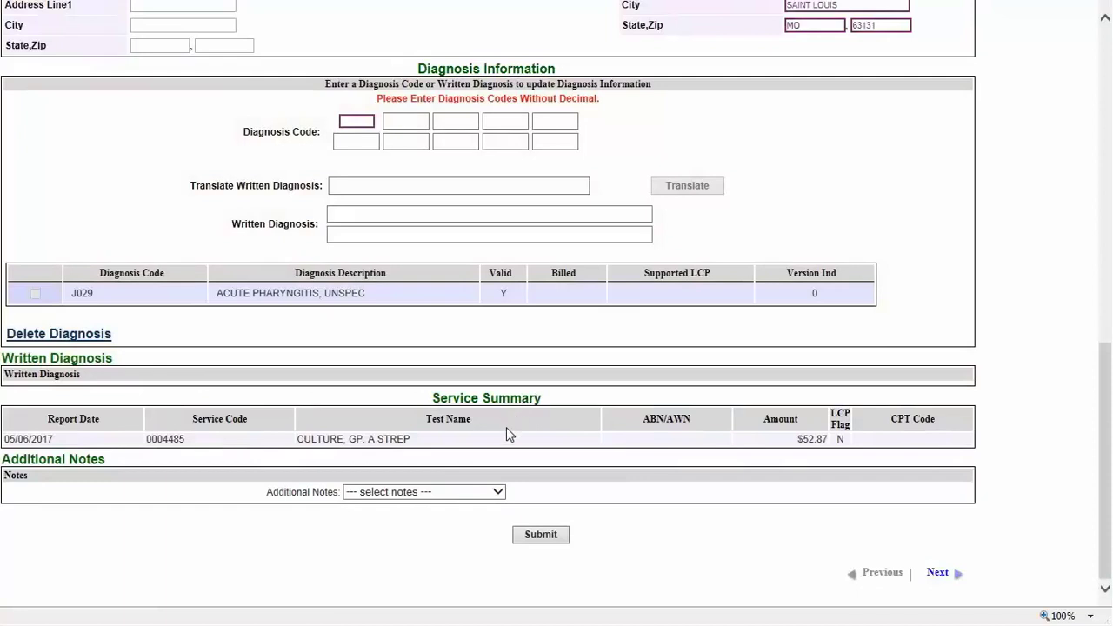
pyautogui.click(500, 493)
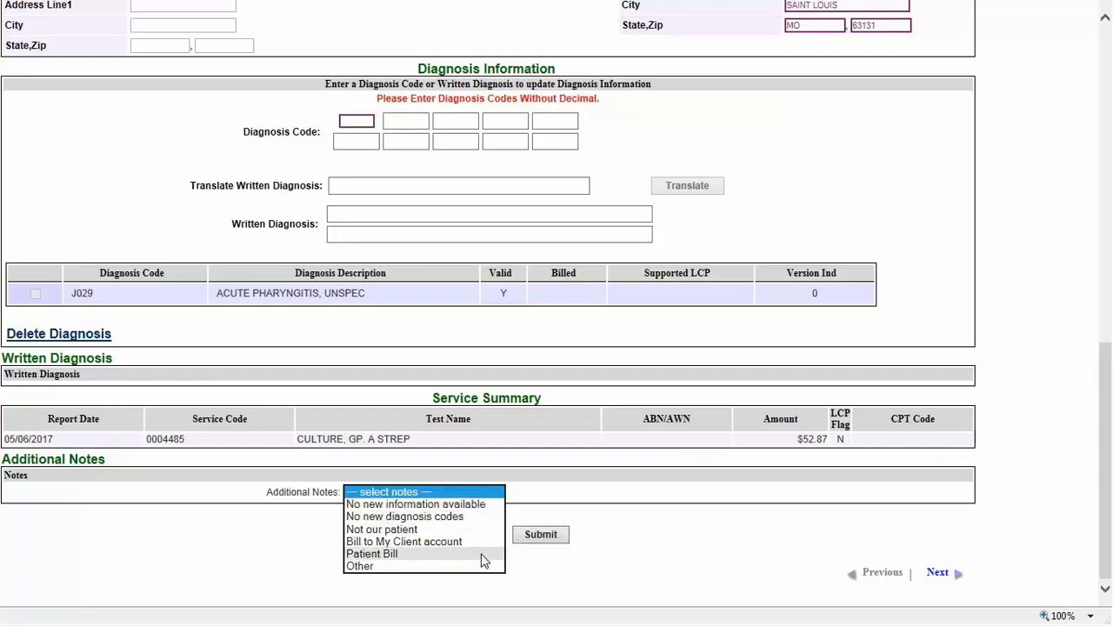
pyautogui.click(539, 564)
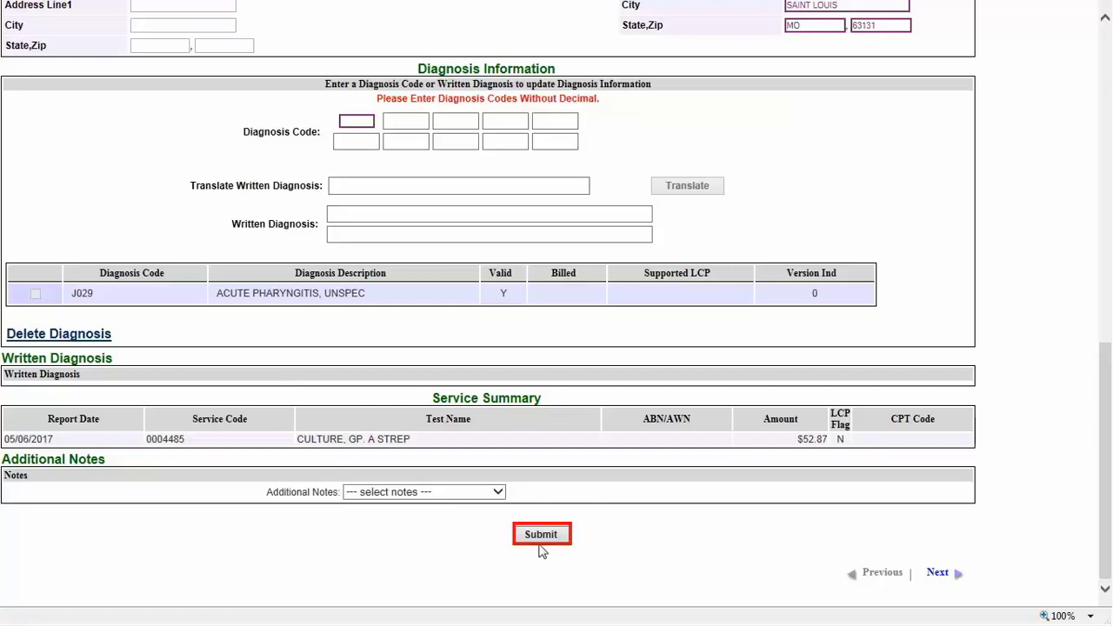
# Submit the updated order and return to the billing information summary
pyautogui.click(540, 534)
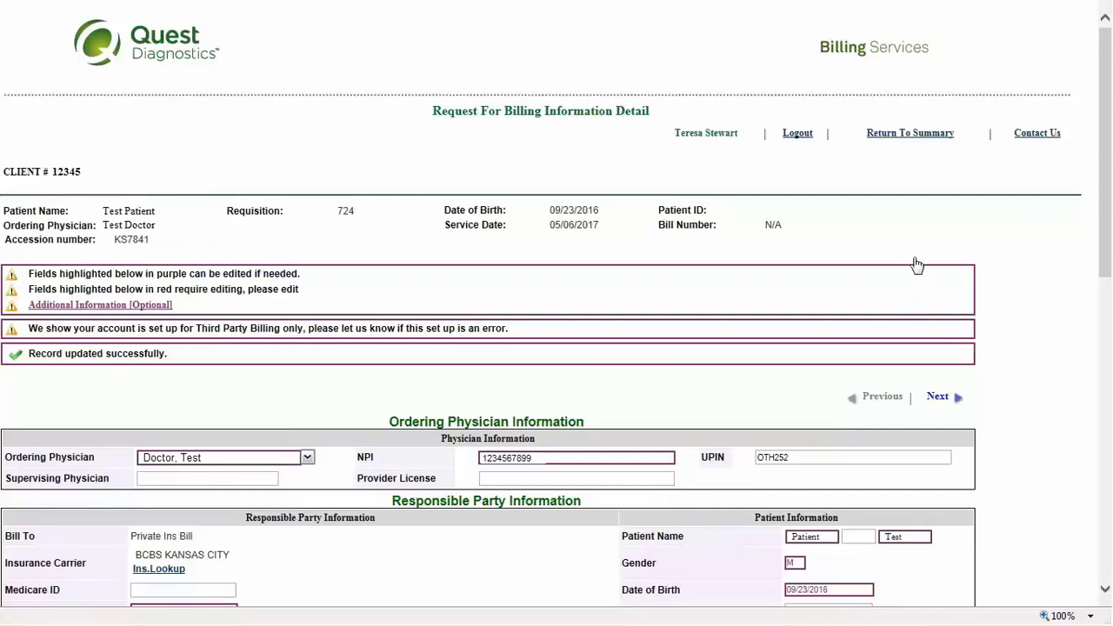
pyautogui.click(928, 136)
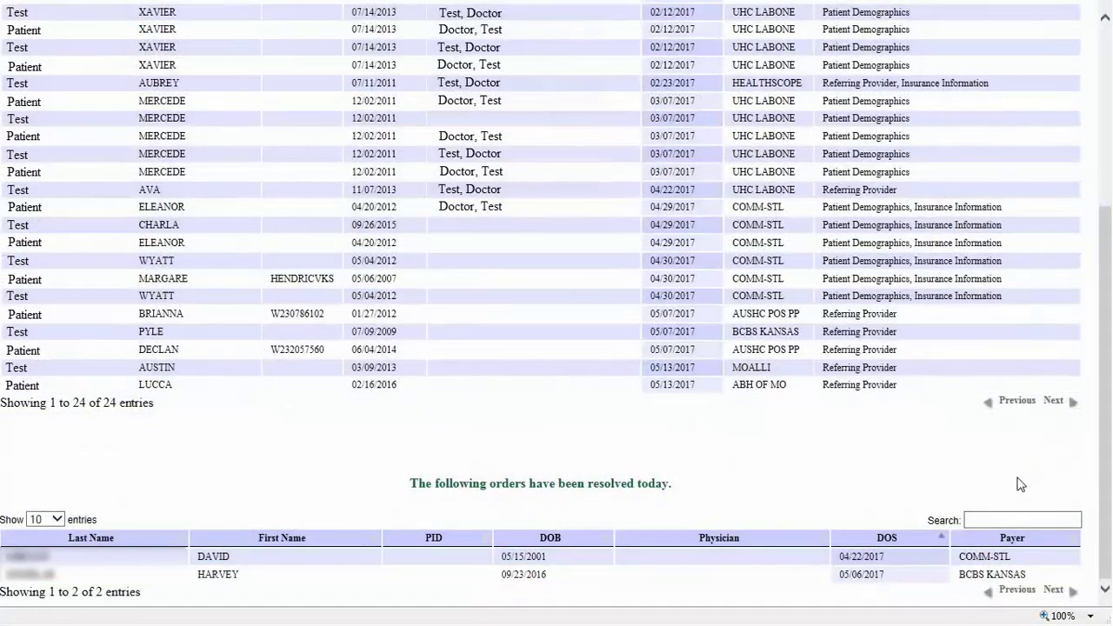
# Open a COMM-STL order dated 04/29/2017 and enter the responsible party's city, state and ZIP code
pyautogui.click(1009, 214)
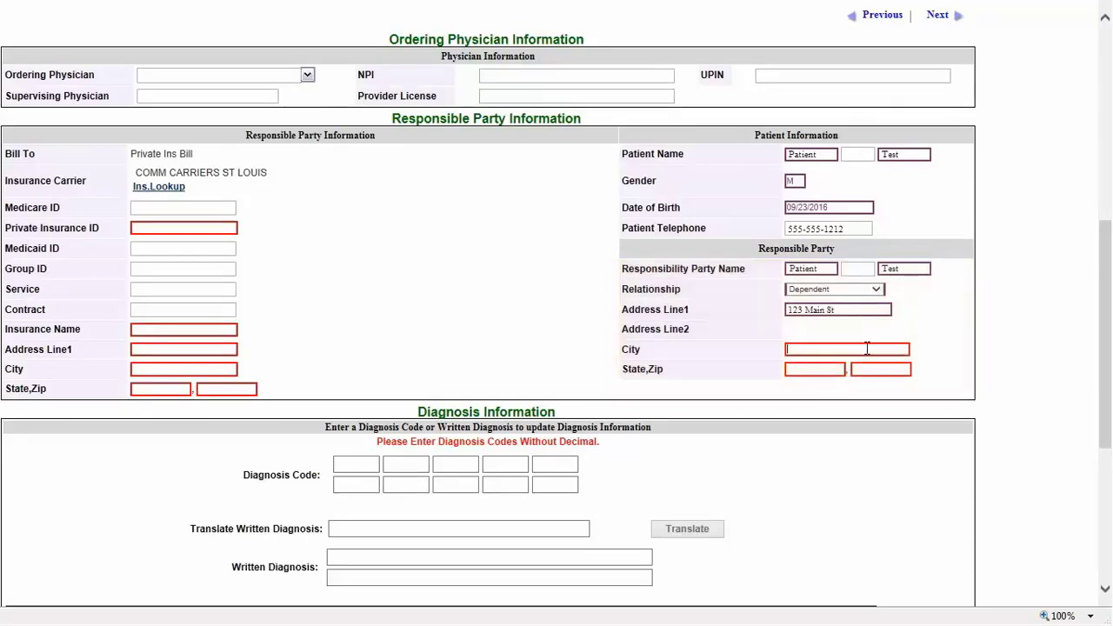
pyautogui.click(831, 372)
pyautogui.write('80014')
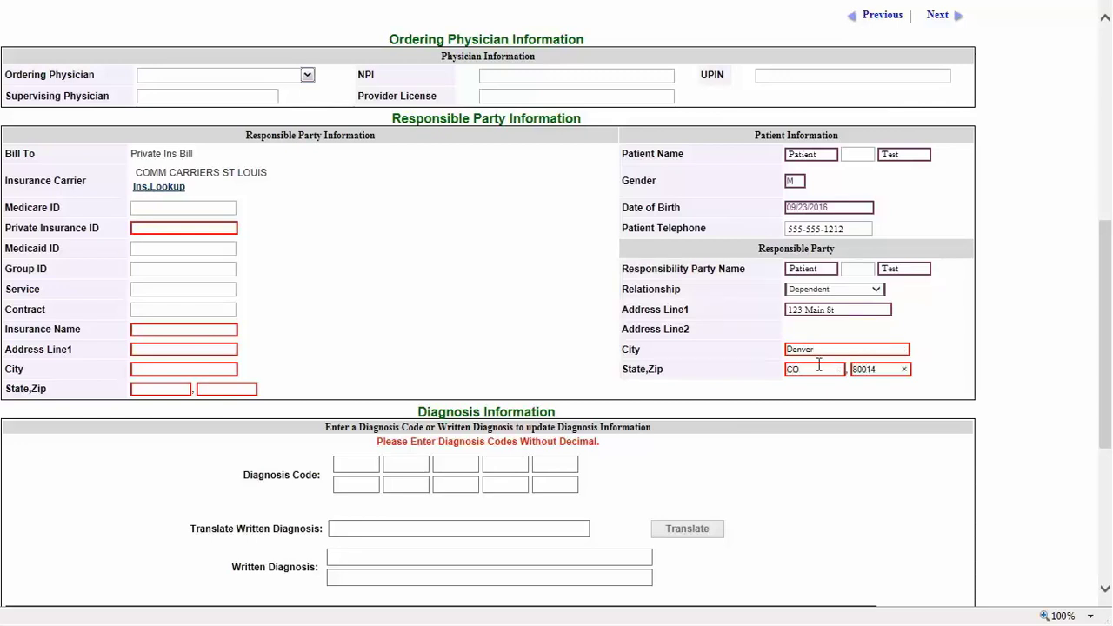
# Look up the insurance carriers and change the order's carrier to AETNA
pyautogui.click(158, 187)
pyautogui.click(224, 193)
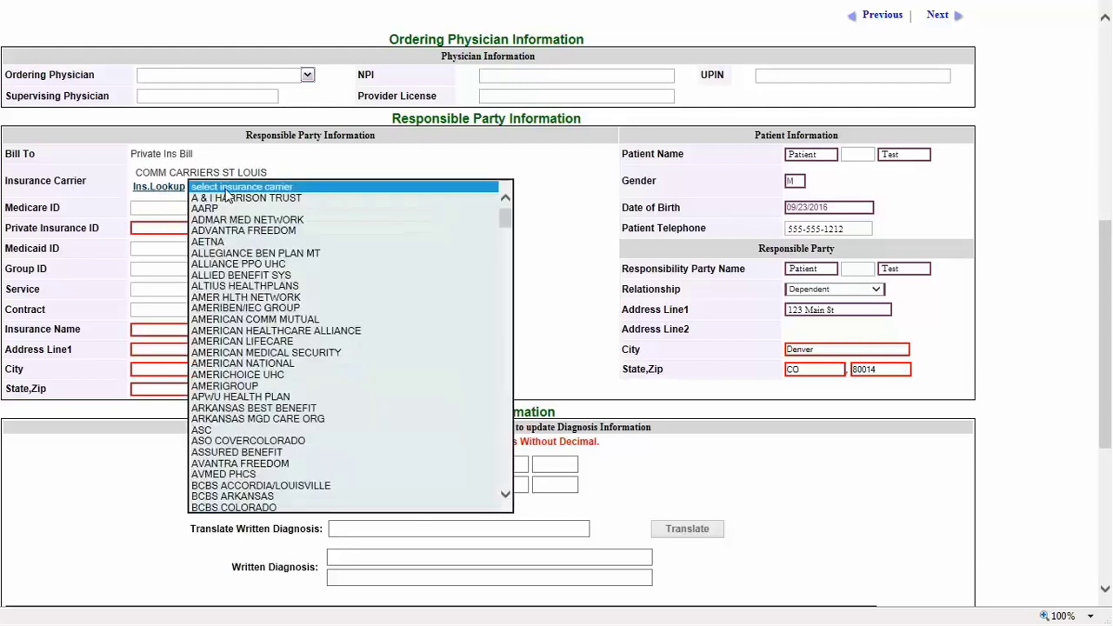
pyautogui.click(226, 242)
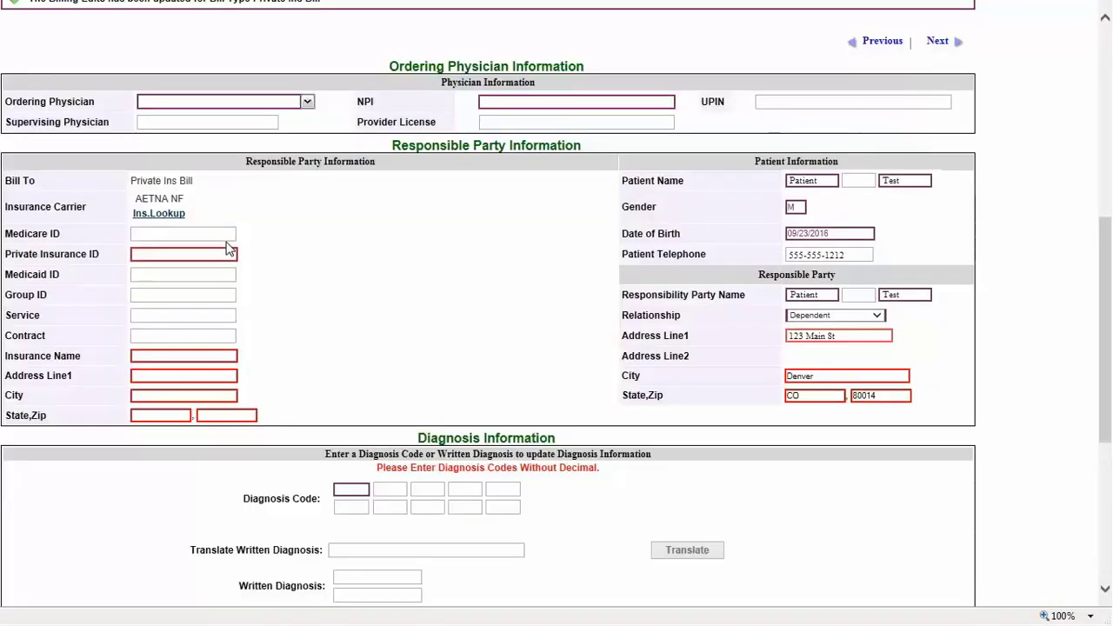
# Enter the private insurance ID, the insurance name Aetna and the insurer's mailing address, and submit the order
pyautogui.click(222, 252)
pyautogui.write('123456789')
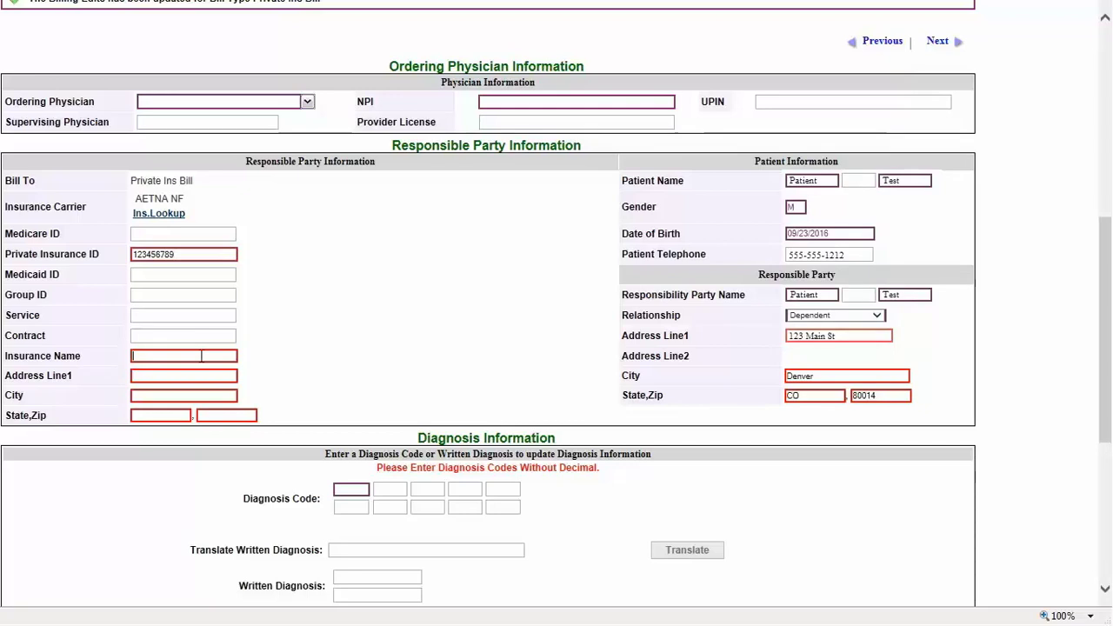
pyautogui.write('Aetna')
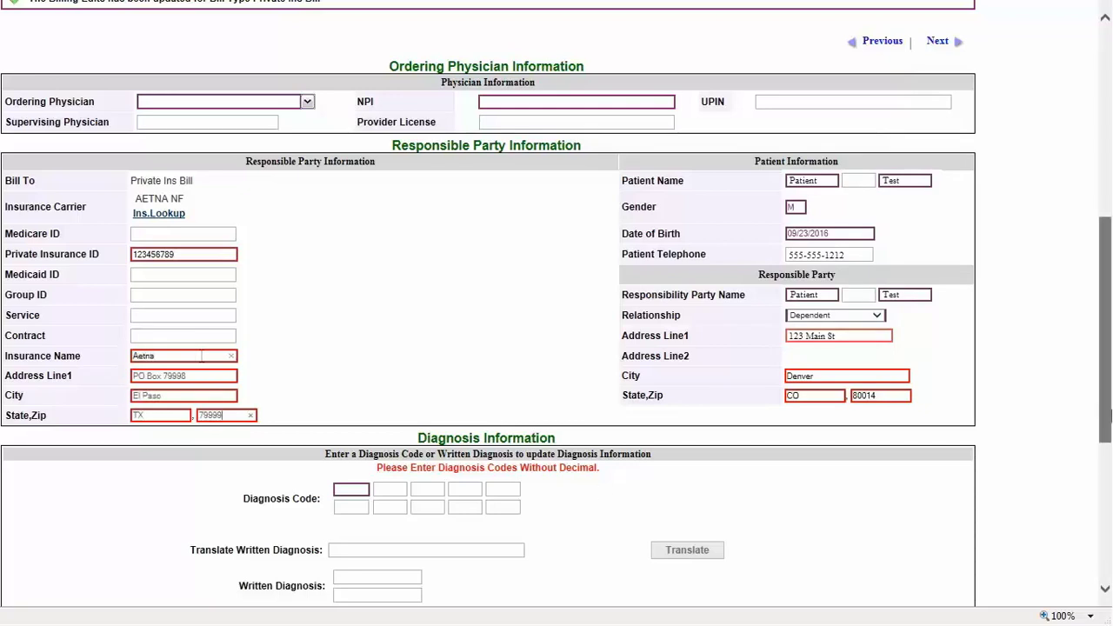
pyautogui.scroll(-4, 1106, 422)
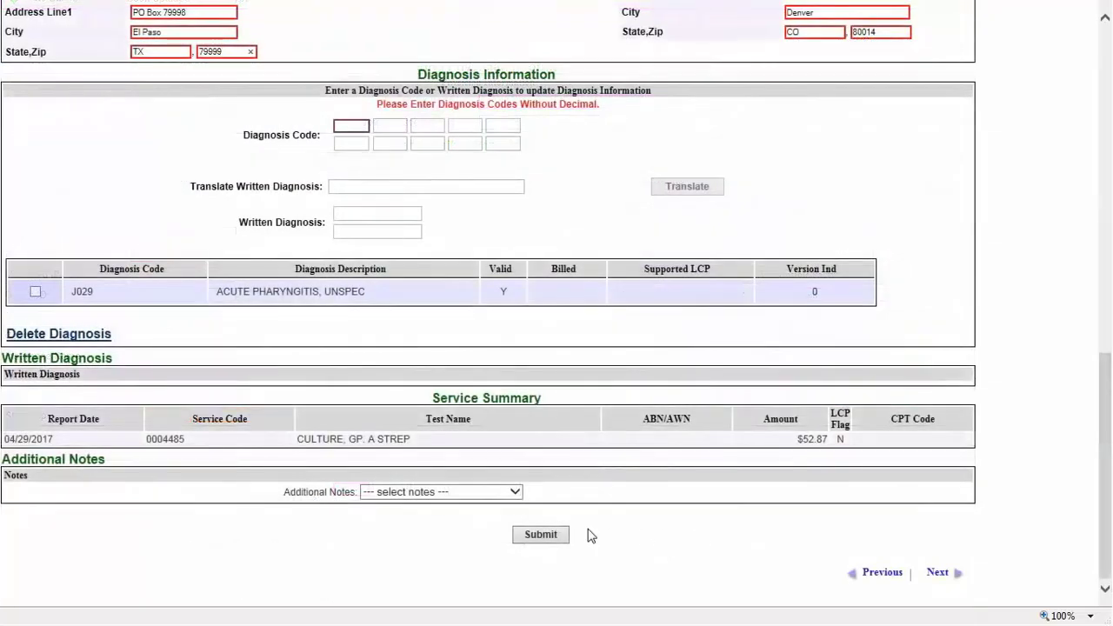
pyautogui.click(536, 535)
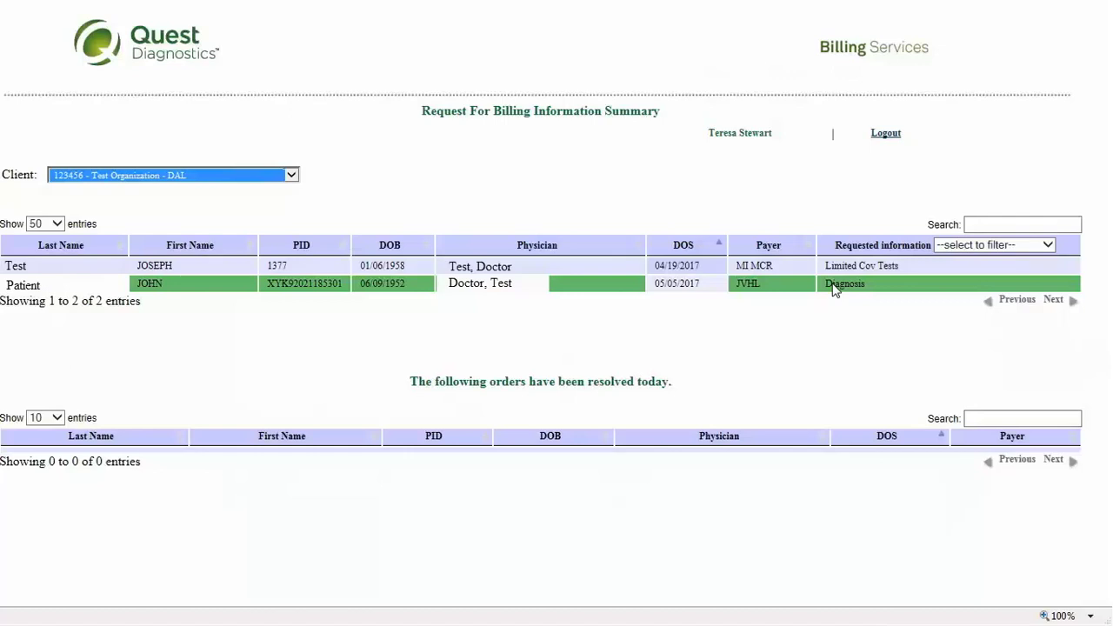
# Open the Diagnosis request dated 05/05/2017 with payer JVHL and enter diagnosis code E0822
pyautogui.click(833, 289)
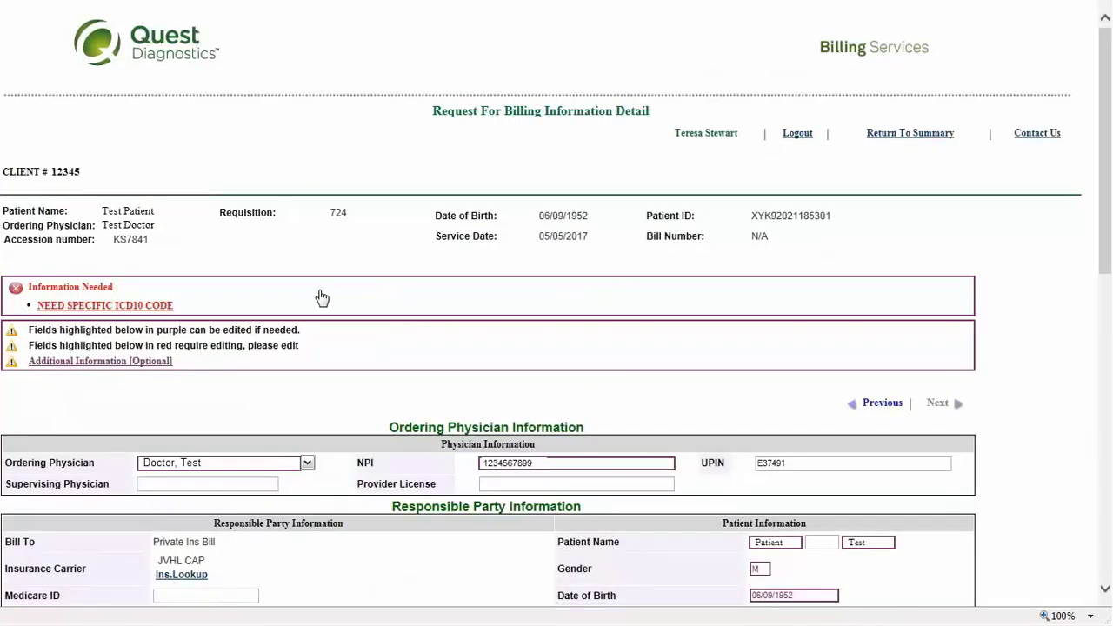
pyautogui.click(157, 308)
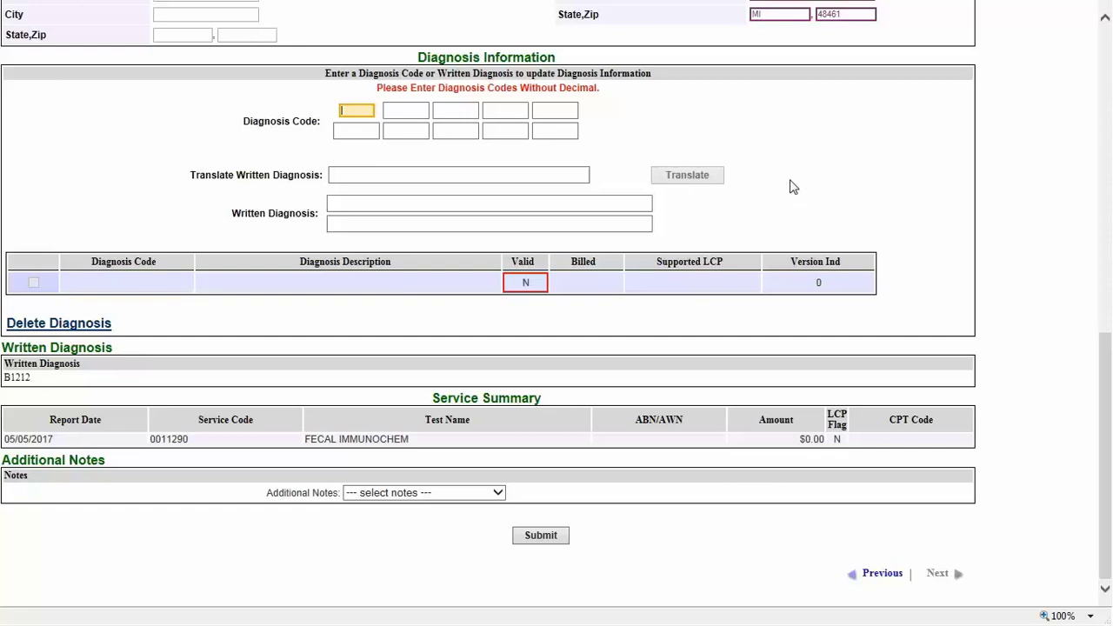
pyautogui.write('E0822')
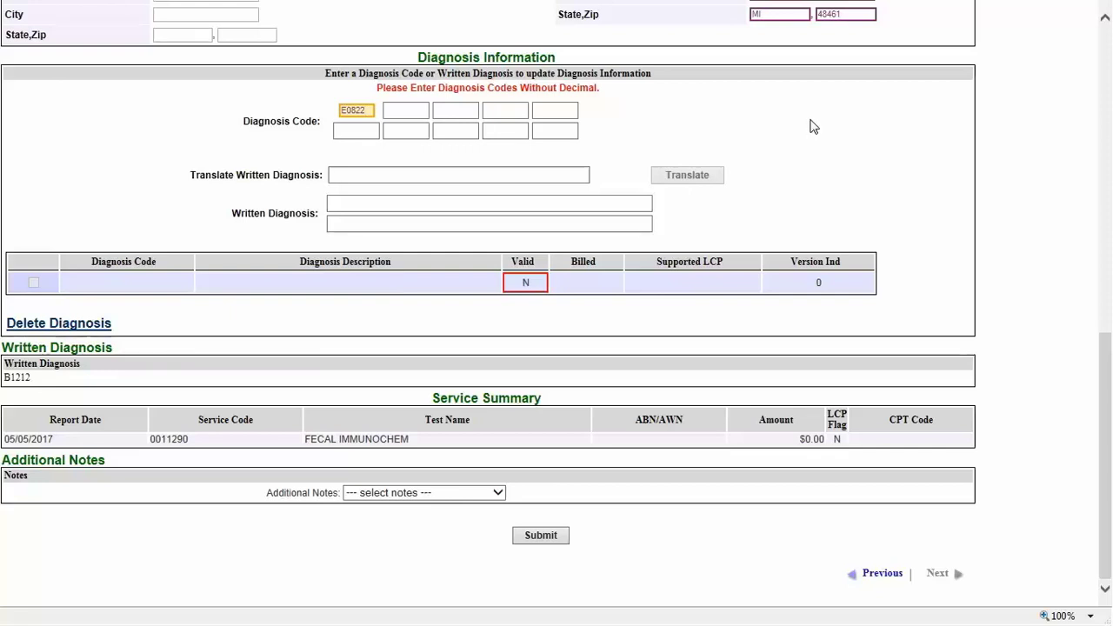
# Examine the written diagnosis translation fields and the Additional Notes options for the diagnosis request
pyautogui.click(531, 174)
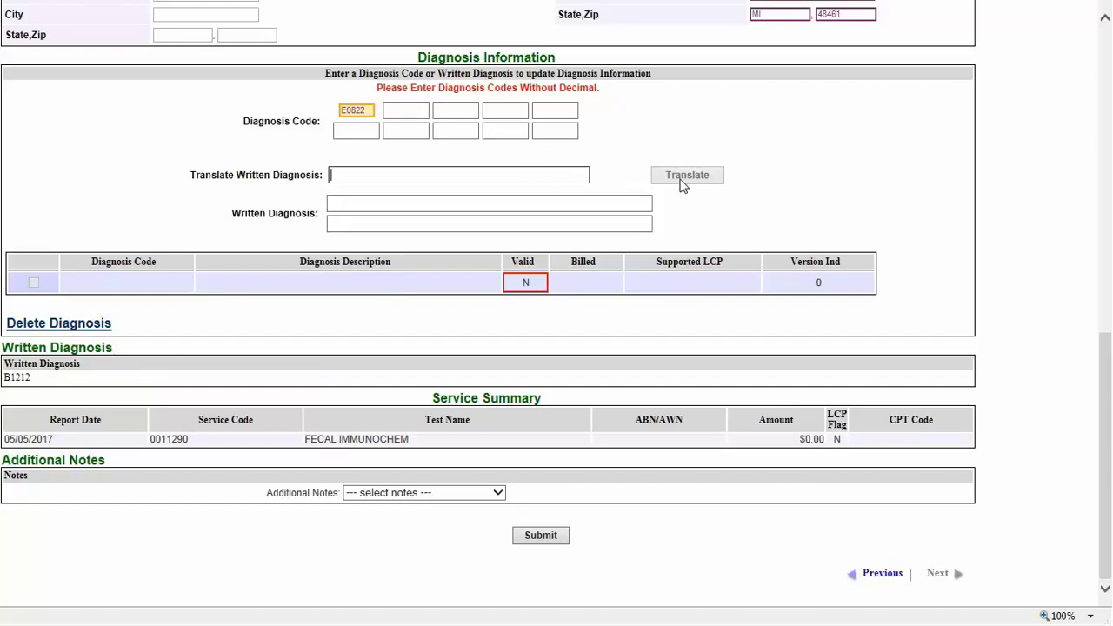
pyautogui.click(367, 206)
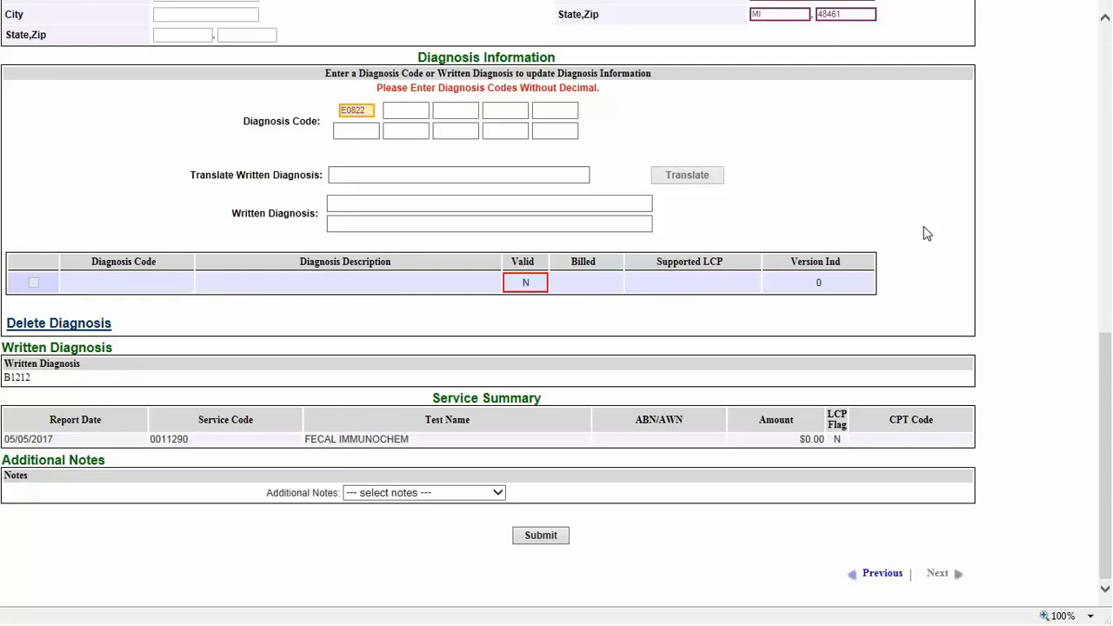
pyautogui.click(501, 493)
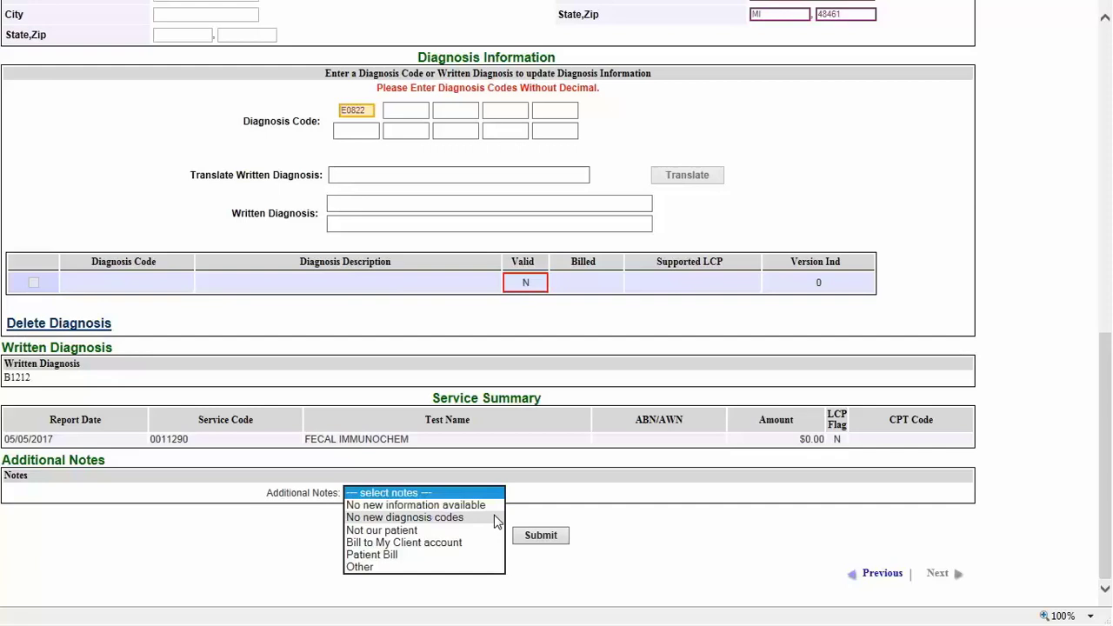
pyautogui.click(539, 500)
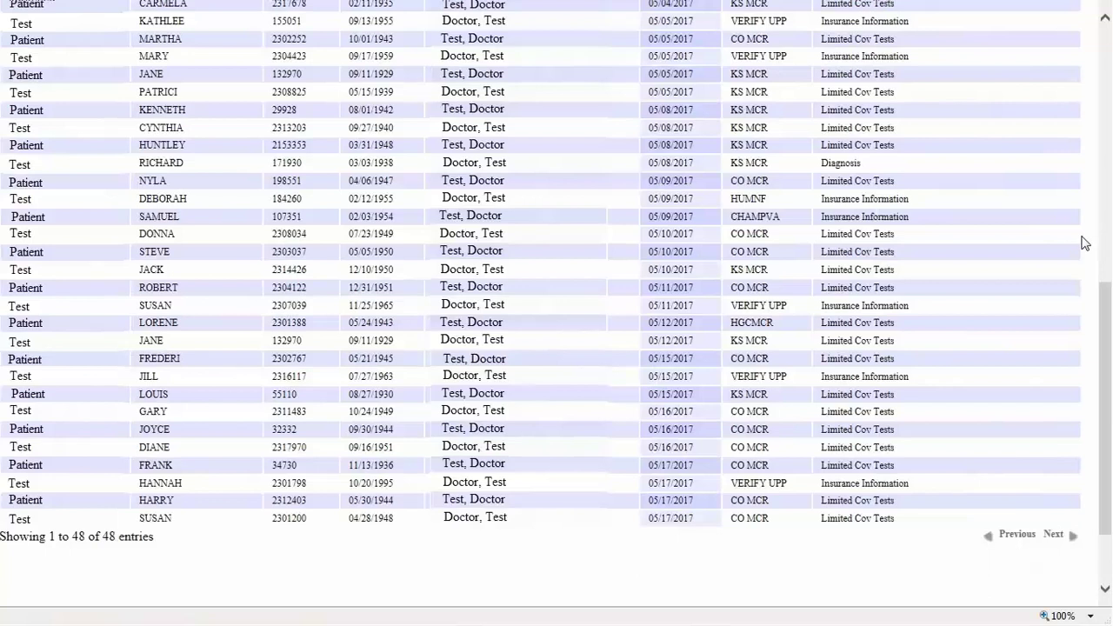
# Open the first CO MCR Limited Cov Tests order dated 05/10/2017 at its diagnosis and service sections
pyautogui.click(1077, 236)
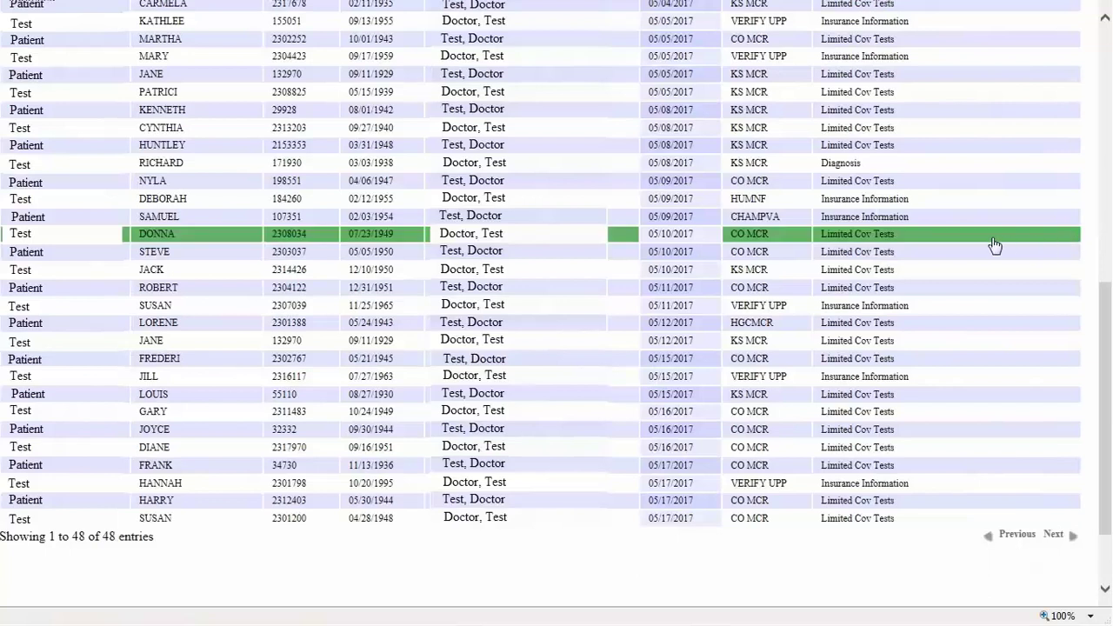
pyautogui.click(917, 240)
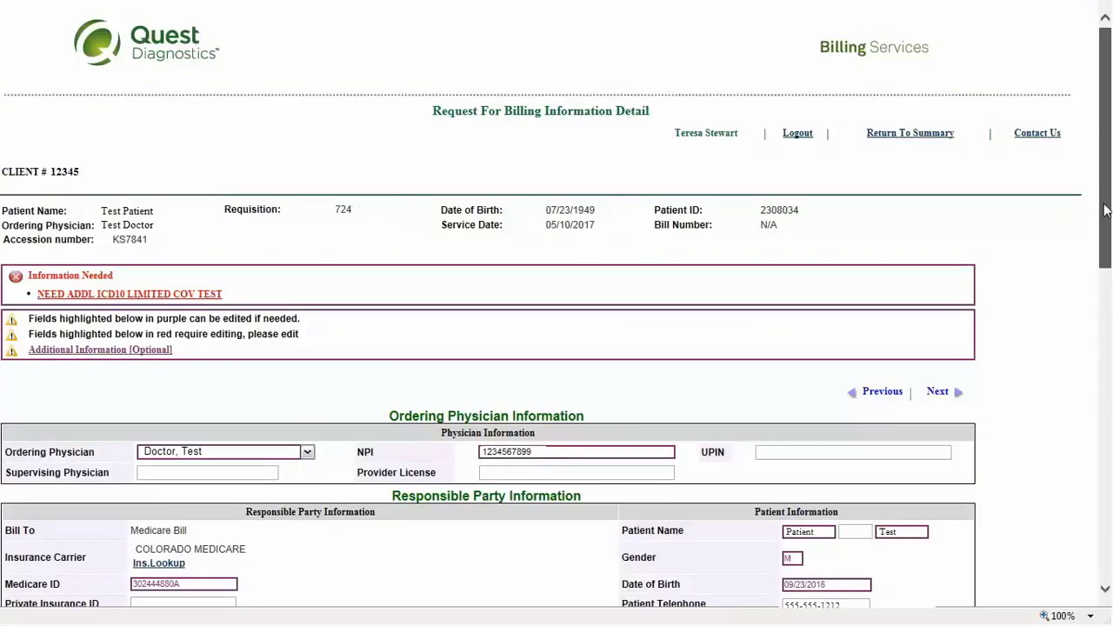
pyautogui.moveTo(1110, 199); pyautogui.dragTo(1110, 511)
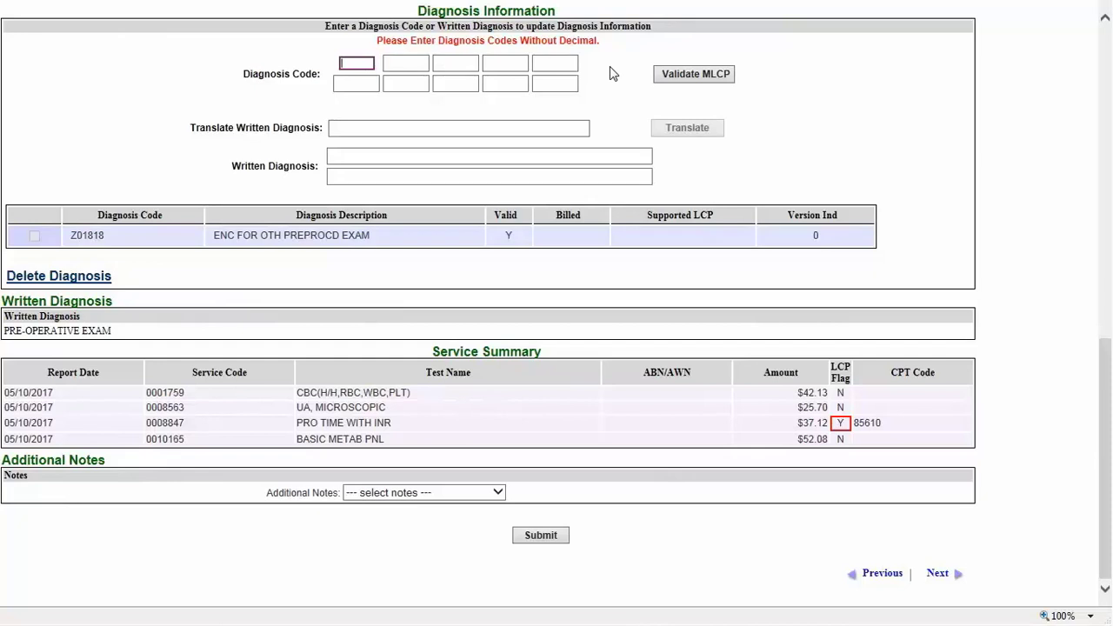
# Validate added diagnosis code M79604 against MLCP and submit the order
pyautogui.write('M79604')
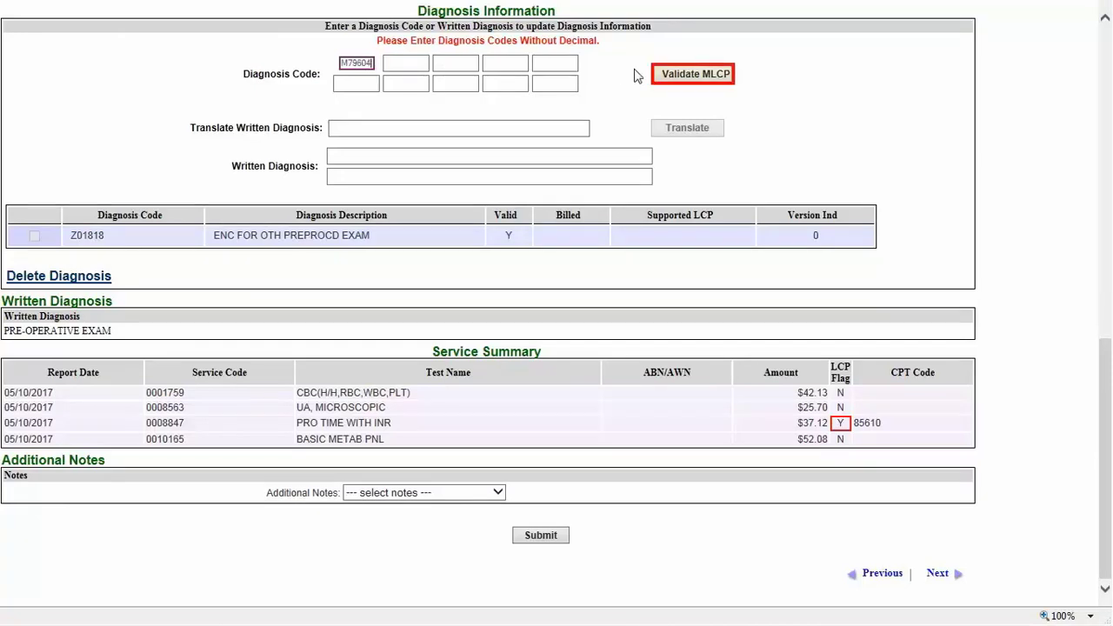
pyautogui.click(668, 77)
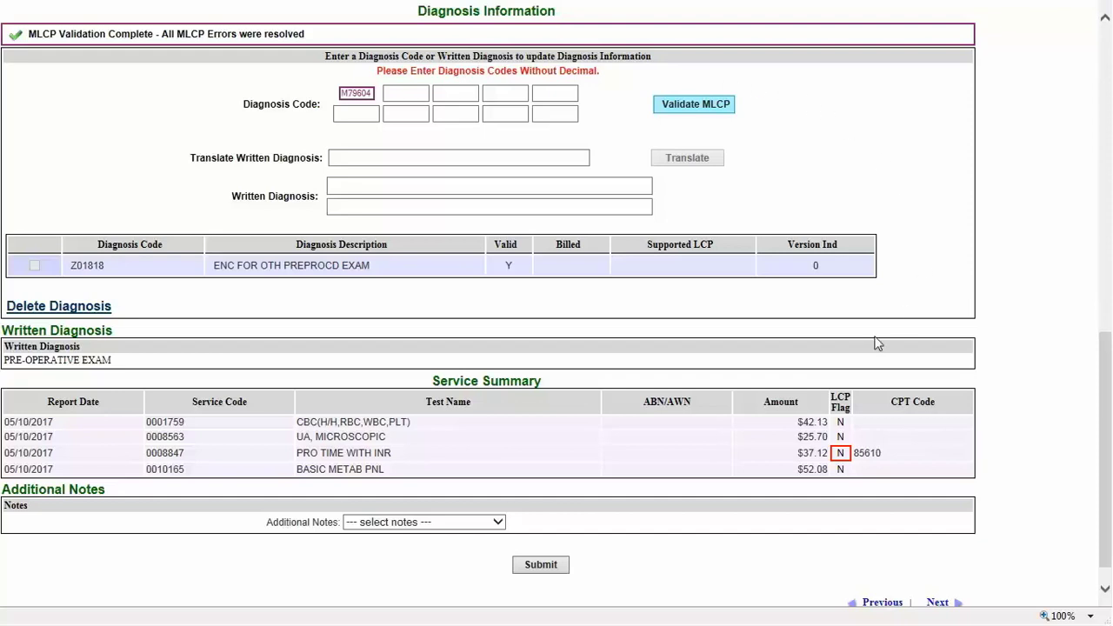
pyautogui.click(554, 566)
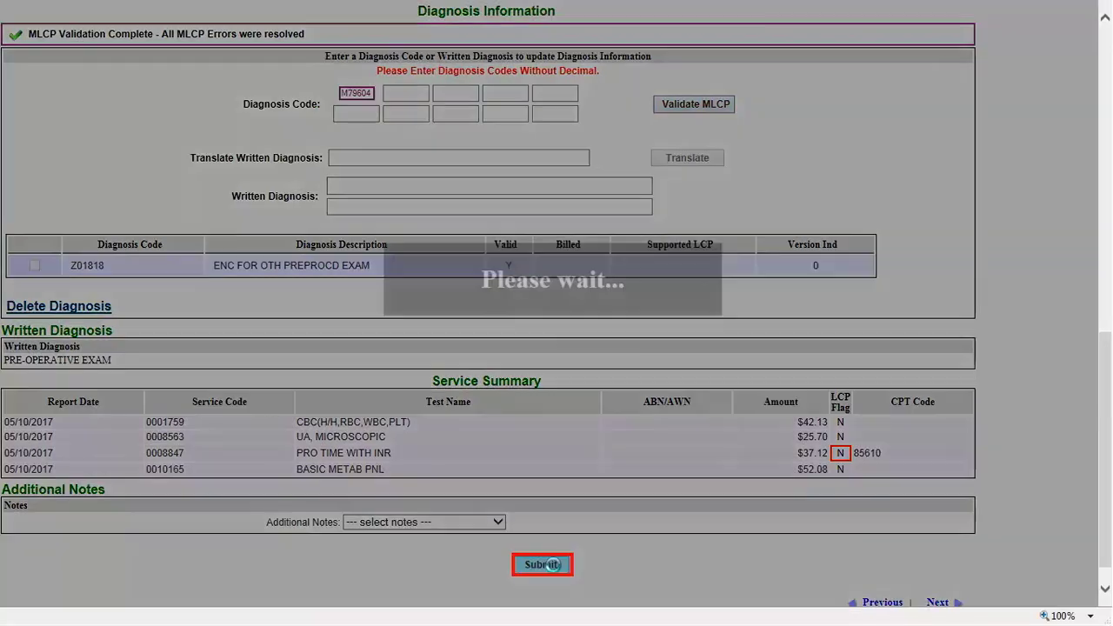